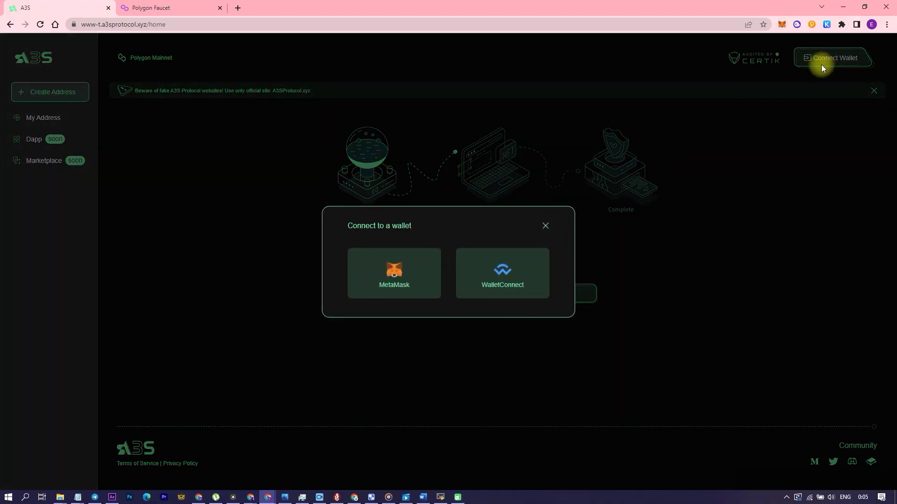
# Connect MetaMask to A3S Protocol and submit a Polygon faucet request for test MATIC.
pyautogui.click(419, 283)
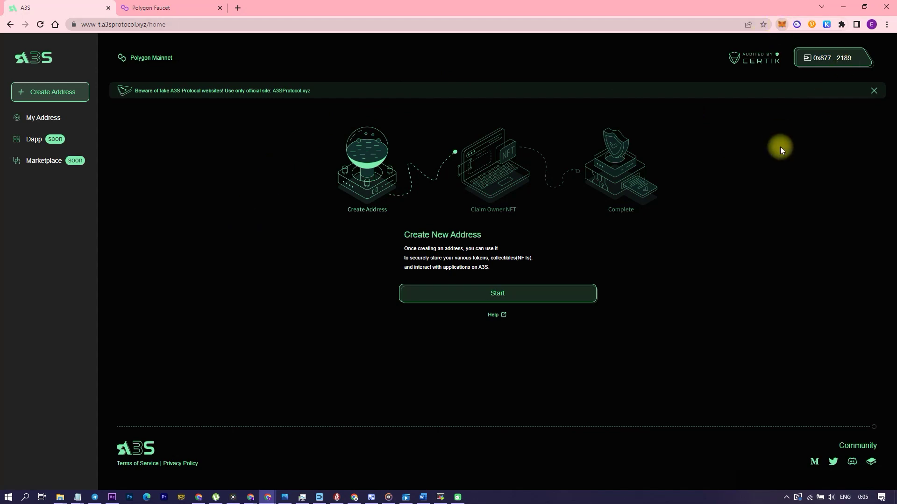
pyautogui.click(712, 84)
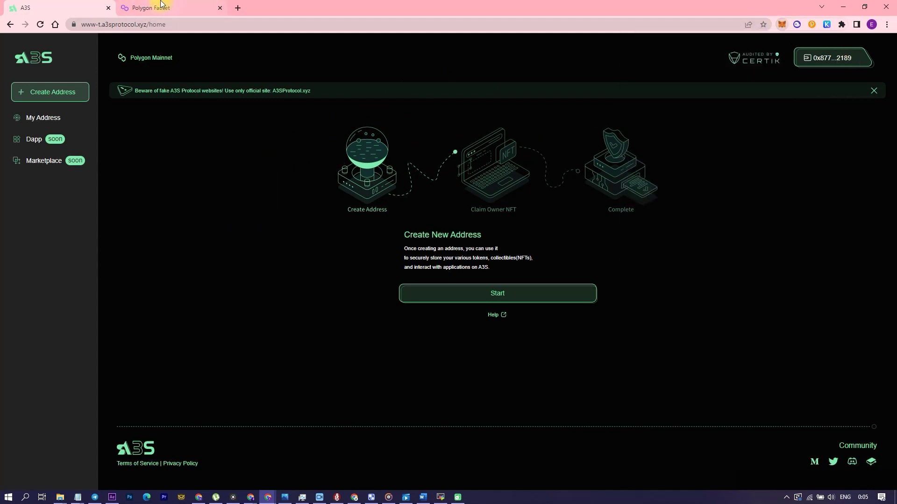
pyautogui.click(160, 8)
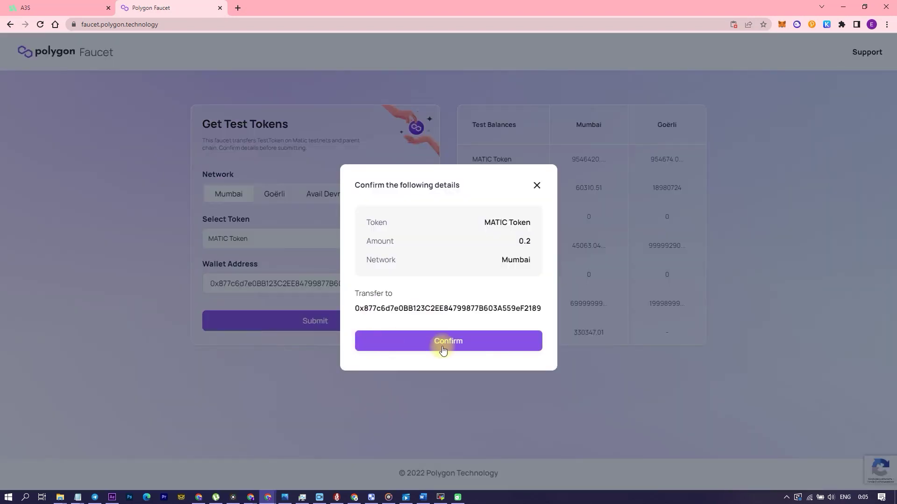
pyautogui.click(443, 351)
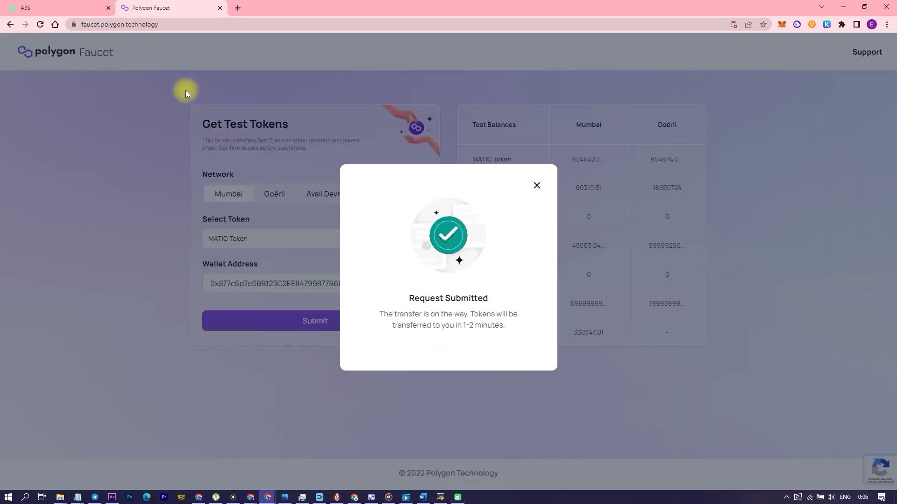
pyautogui.click(33, 6)
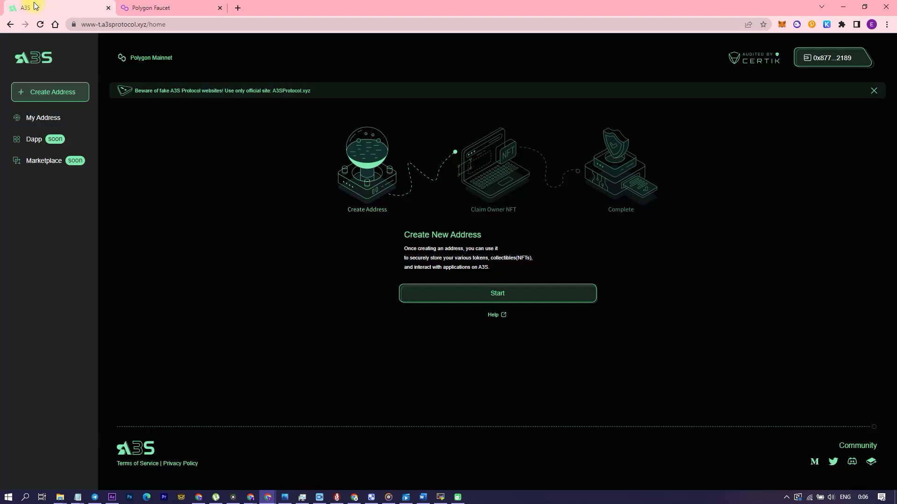
# Check the MetaMask MATIC balance, claim and confirm the address NFT, and list My Address.
pyautogui.click(781, 25)
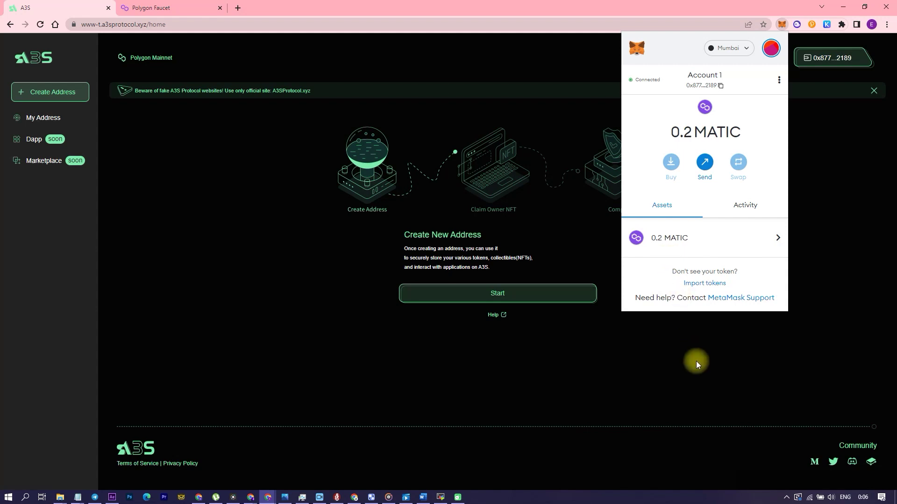
pyautogui.click(696, 361)
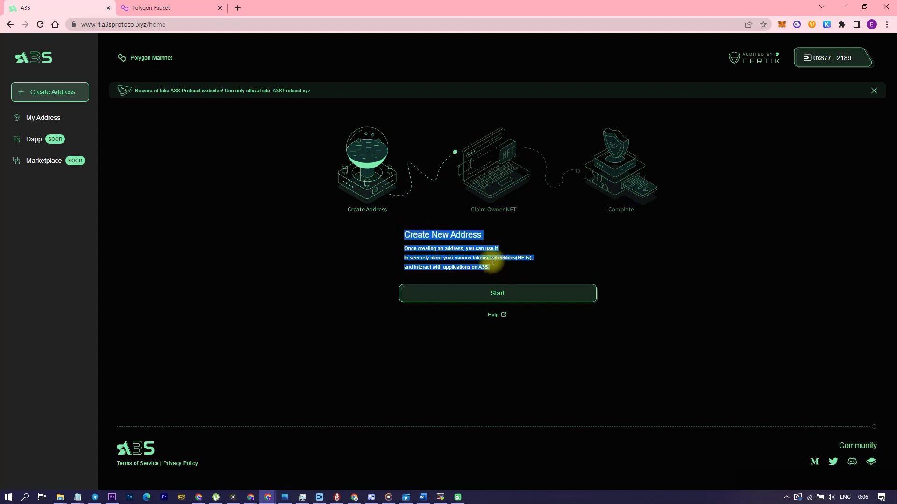
pyautogui.click(498, 293)
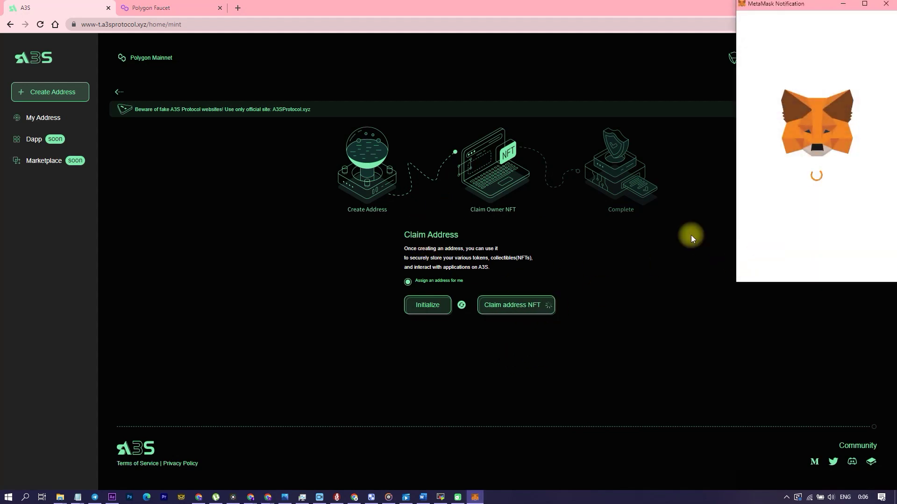
pyautogui.scroll(-5, 861, 217)
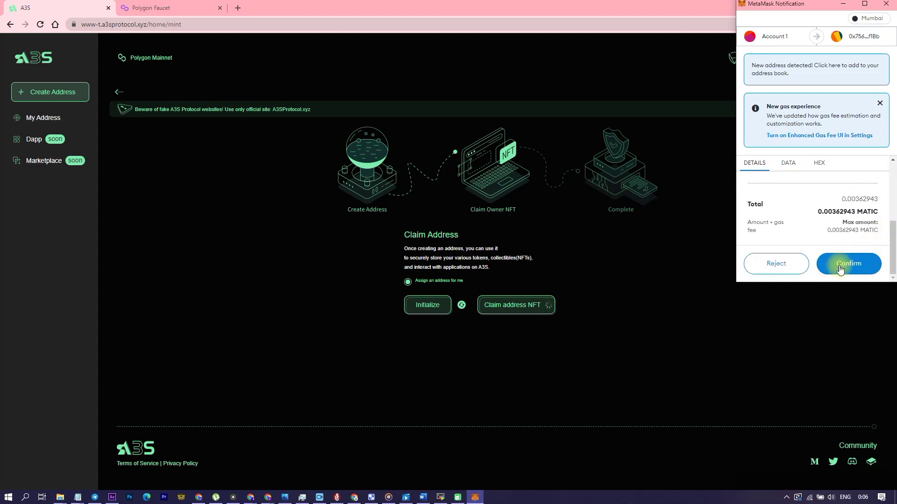
pyautogui.click(840, 270)
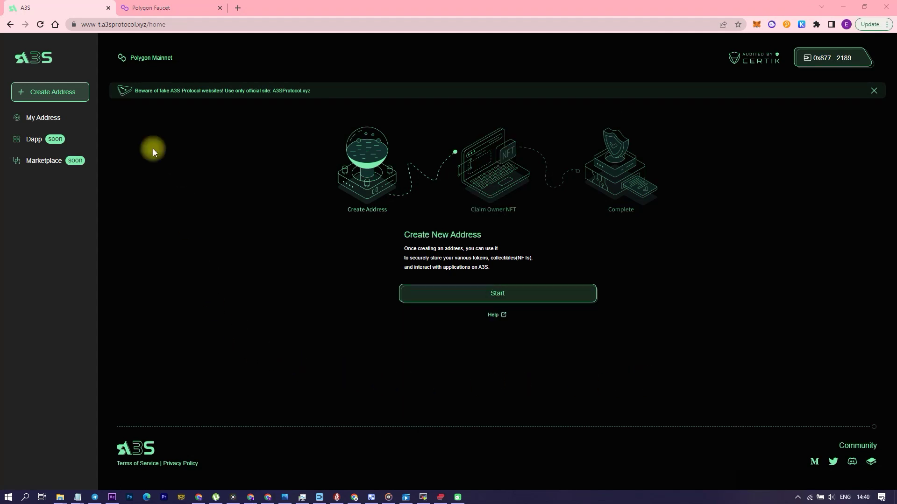
pyautogui.click(46, 116)
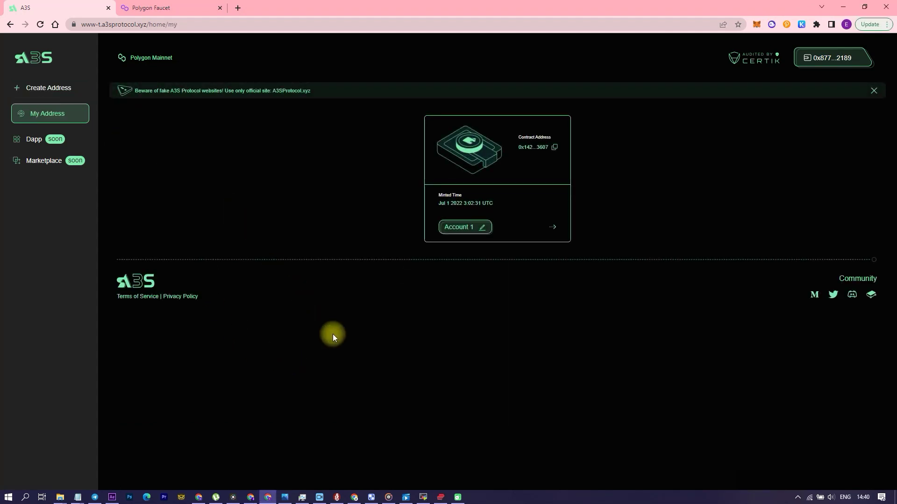
# Open the Account 1 card and show its receiving address.
pyautogui.click(470, 228)
pyautogui.click(555, 228)
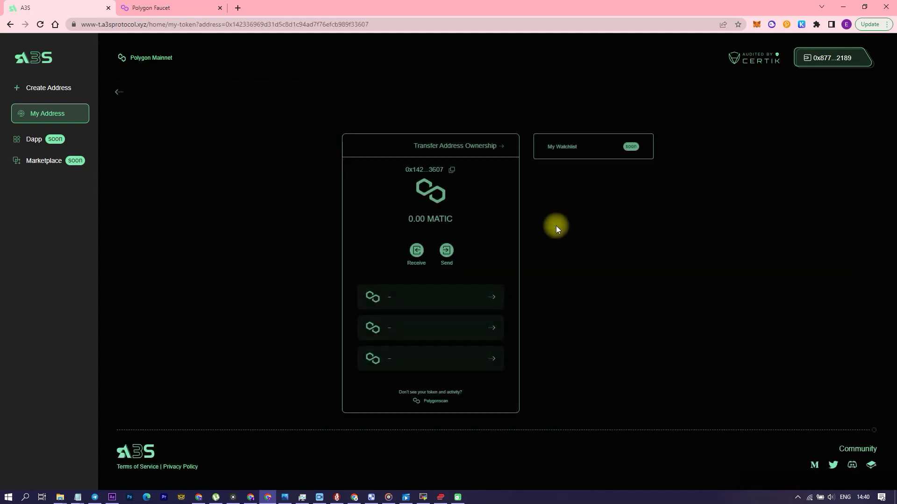
pyautogui.click(418, 264)
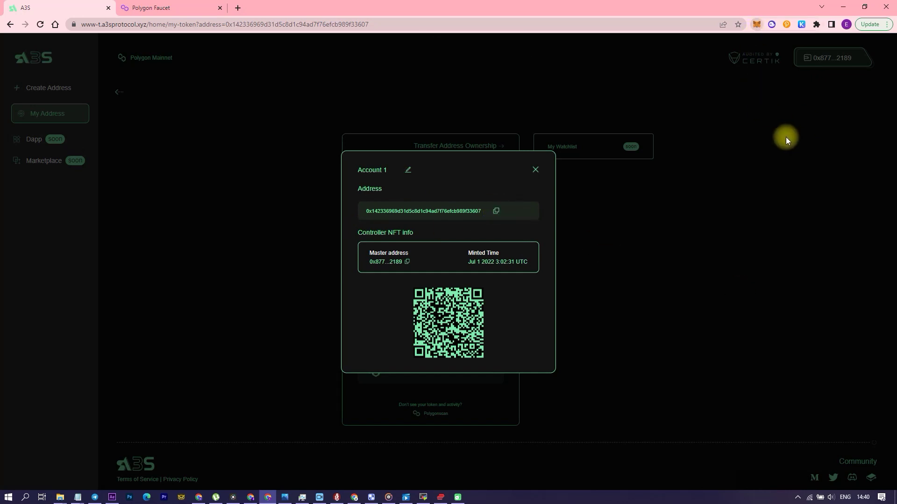
# Send 0.1 MATIC from MetaMask to Account 1 and confirm the transfer.
pyautogui.click(680, 162)
pyautogui.hotkey('ctrl', 'v')
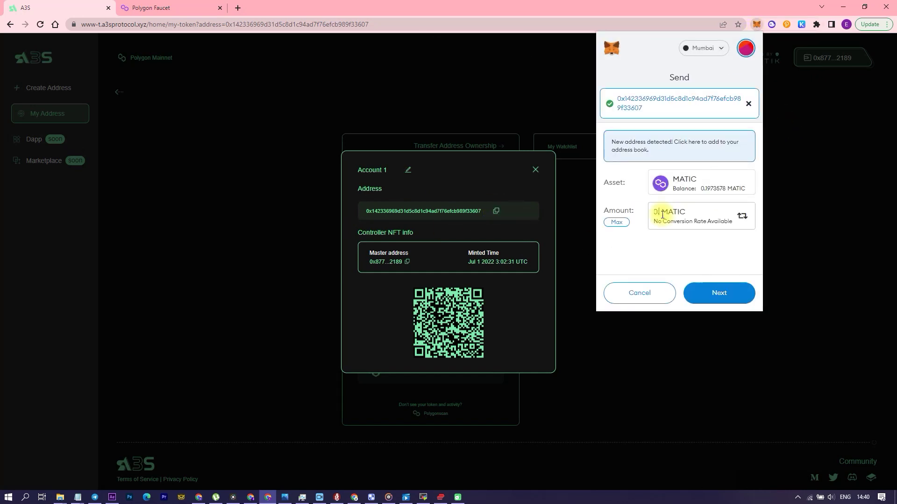
pyautogui.click(720, 292)
pyautogui.scroll(-3, 723, 284)
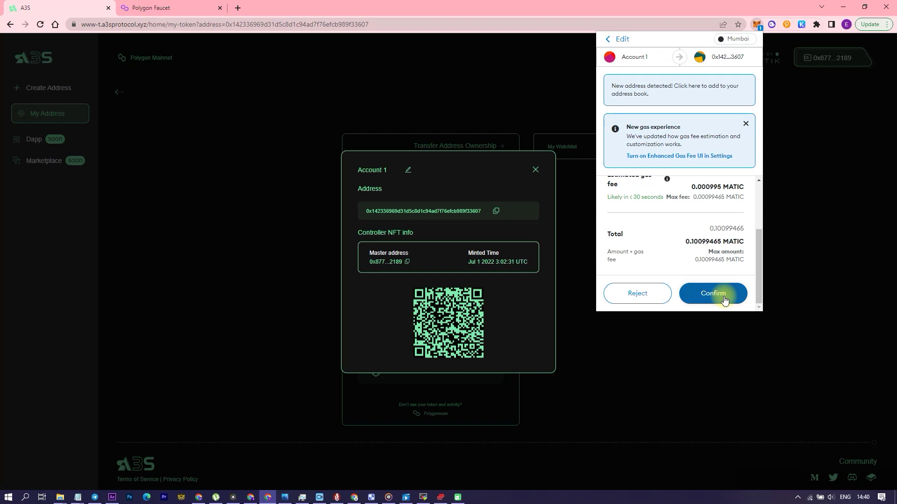
pyautogui.click(722, 291)
pyautogui.click(699, 339)
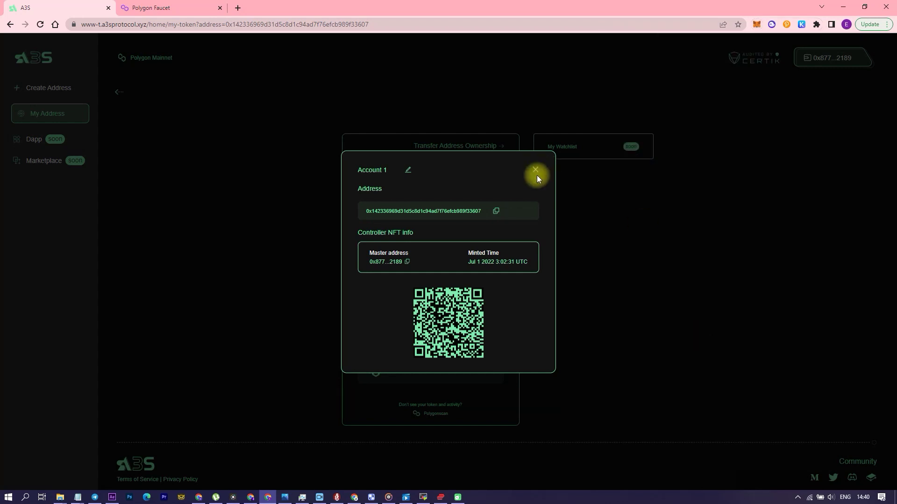
pyautogui.click(535, 170)
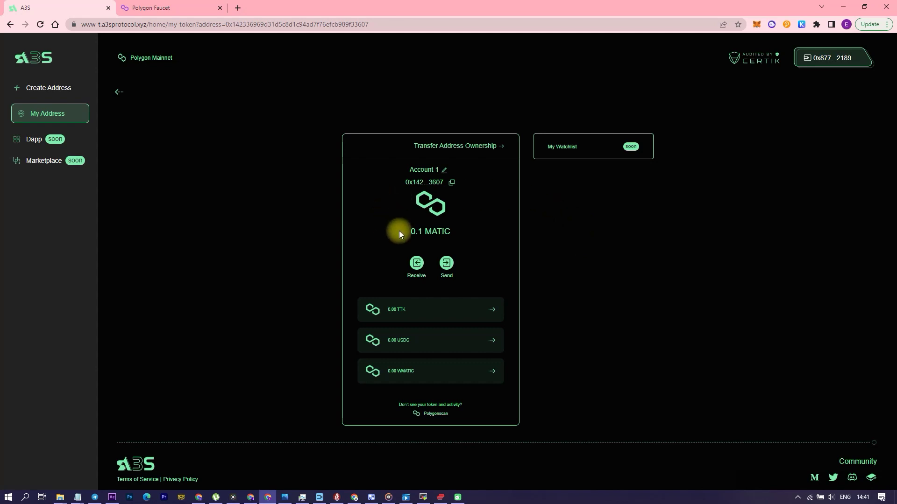
# Show the second A3S address's receiving address in the other window.
pyautogui.click(458, 233)
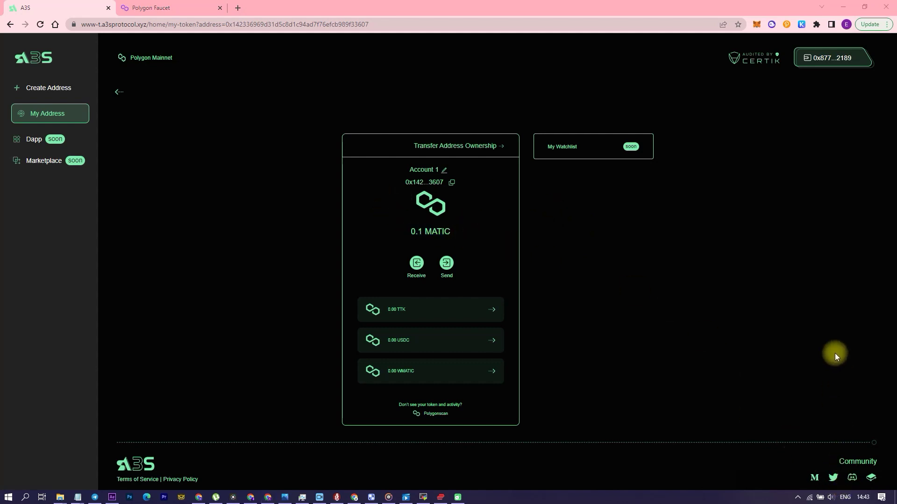
pyautogui.click(252, 498)
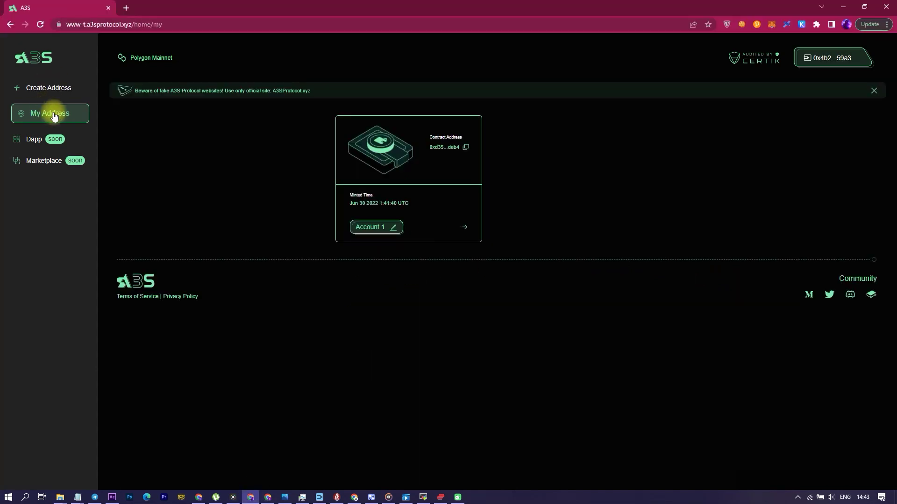
pyautogui.click(467, 230)
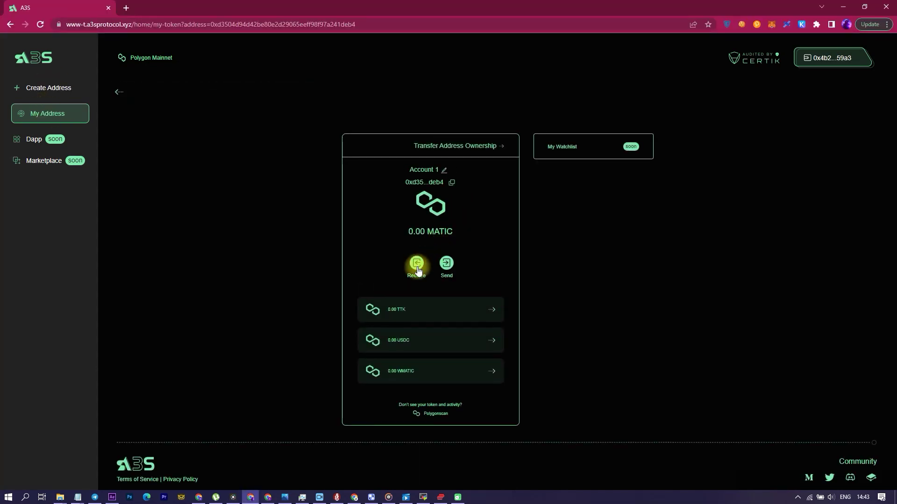
pyautogui.click(417, 267)
# Send 0.1 MATIC from Account 1 to the second address and check its balance.
pyautogui.click(269, 498)
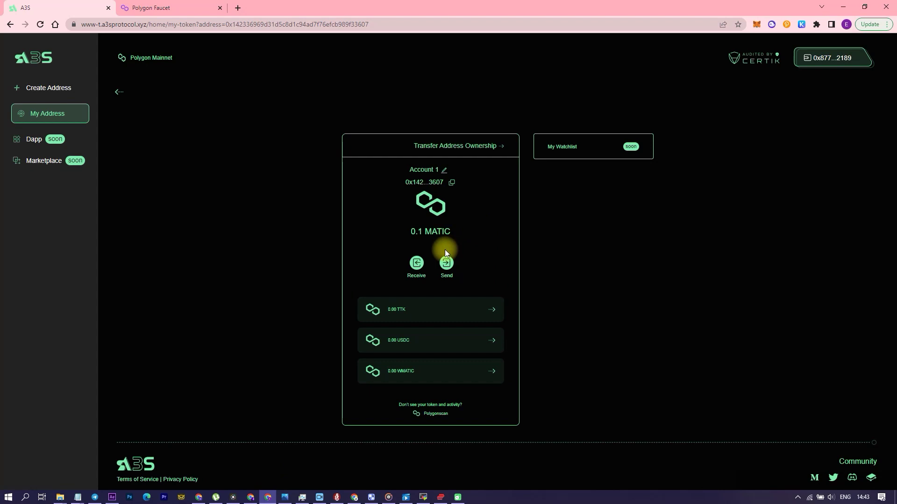
pyautogui.click(447, 263)
pyautogui.click(442, 279)
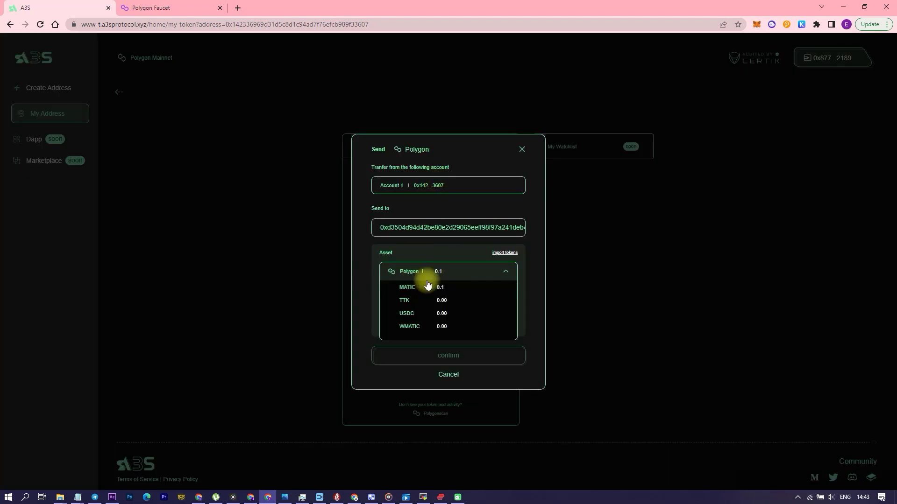
pyautogui.click(464, 359)
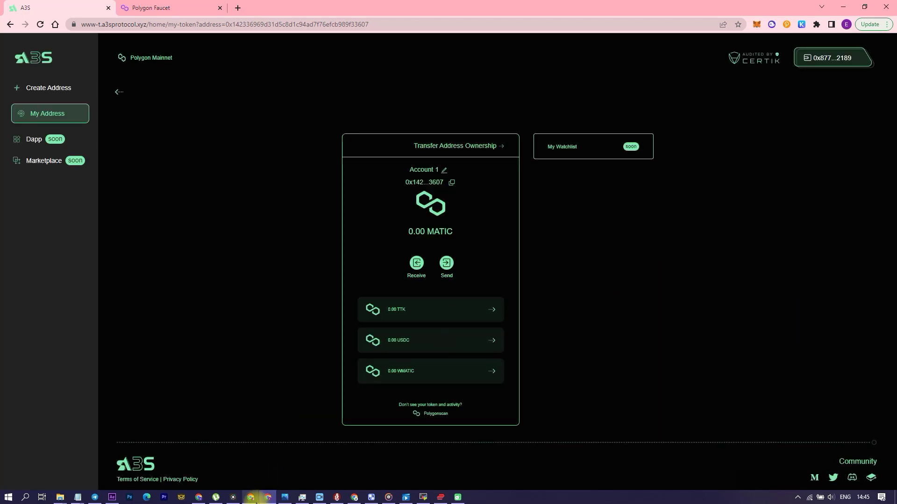
pyautogui.click(257, 499)
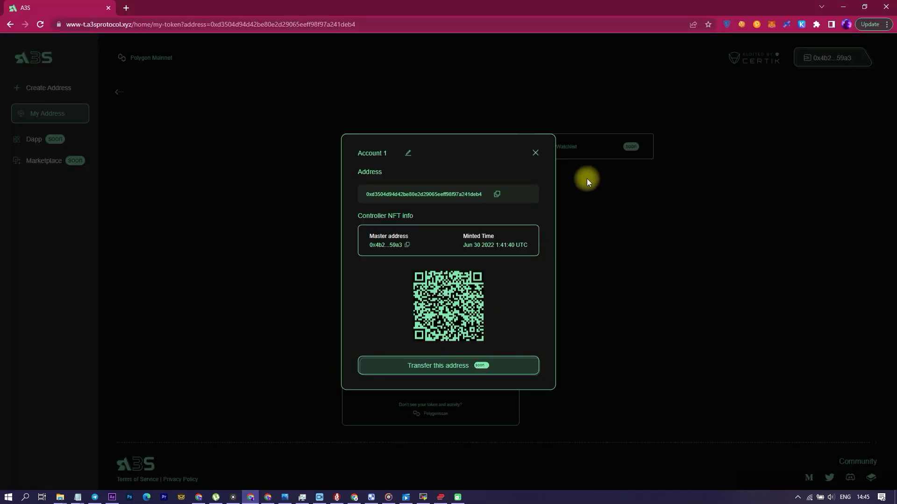
pyautogui.click(535, 154)
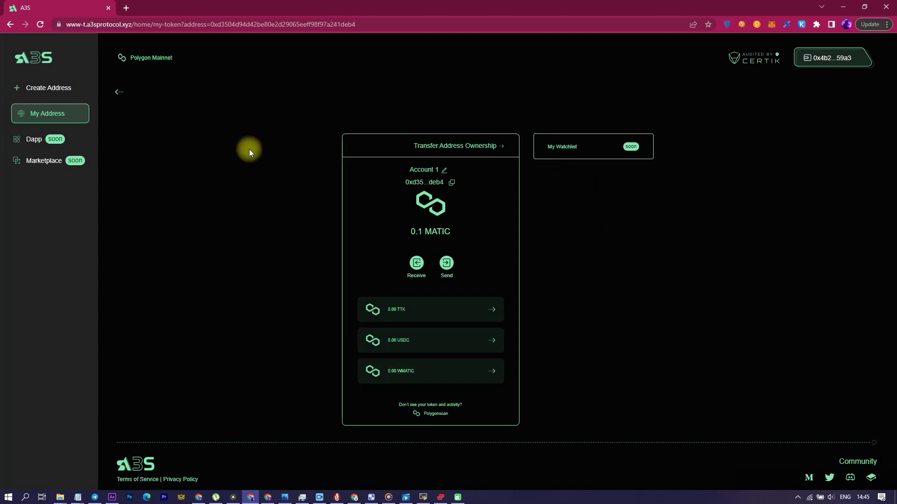